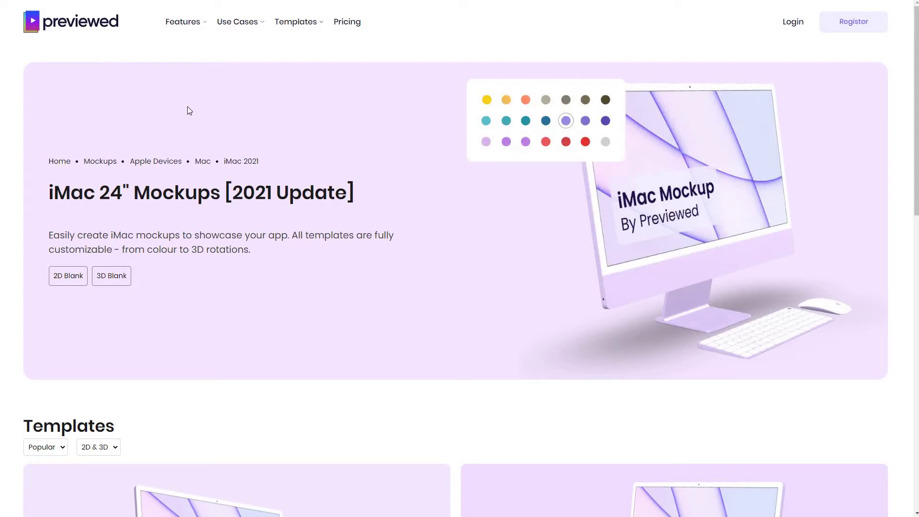
Start a blank 3D project from the iMac 24" mockups page.
drag(279, 197, 217, 205)
click(171, 227)
scroll(249, 245, down, 9)
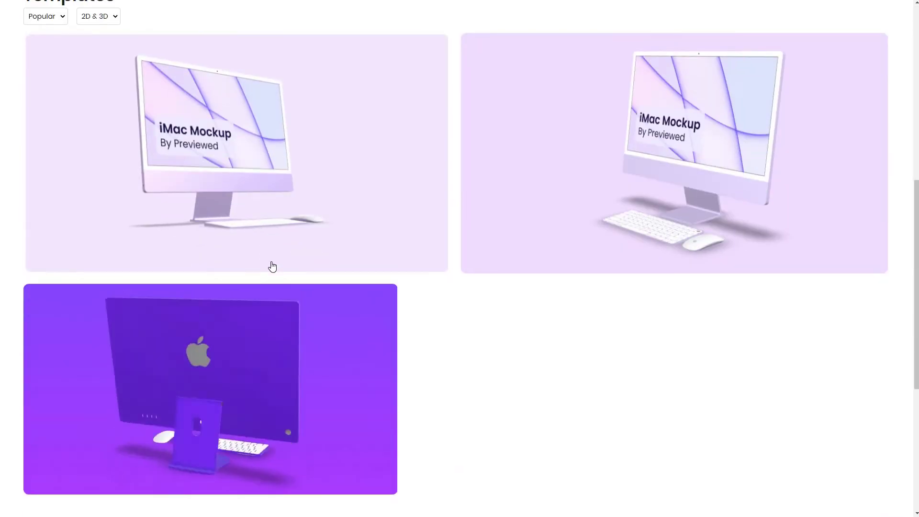
scroll(272, 266, up, 8)
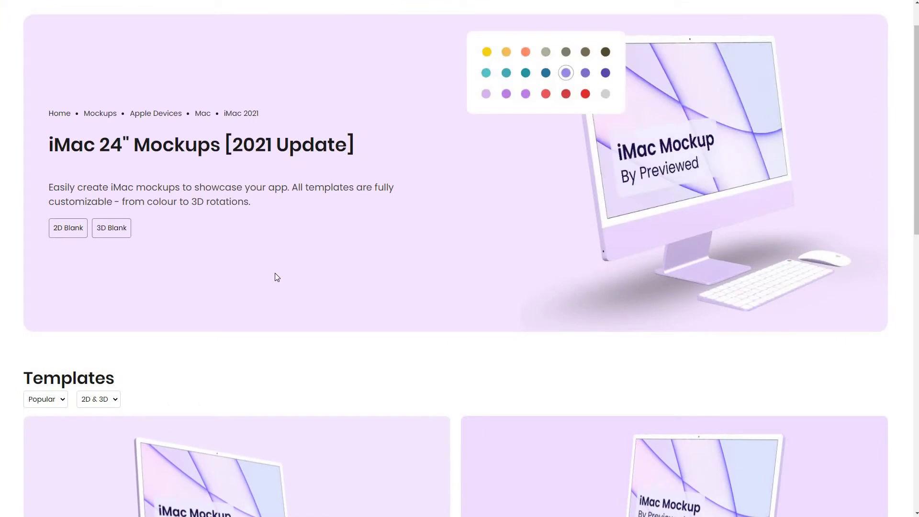
scroll(205, 301, up, 1)
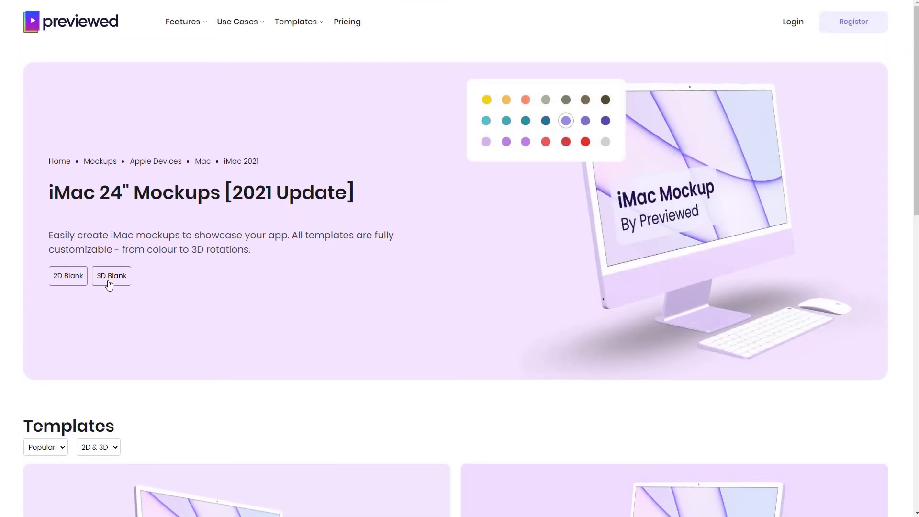
drag(250, 255, 127, 283)
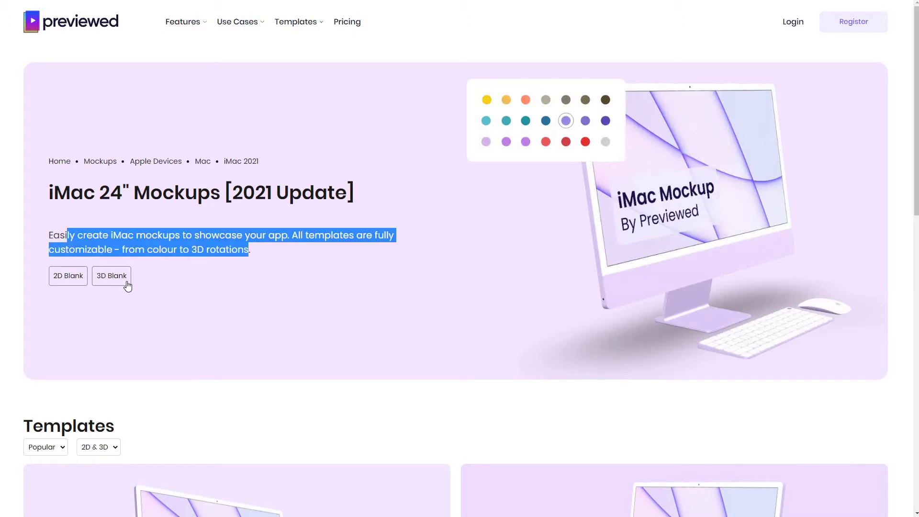
click(123, 286)
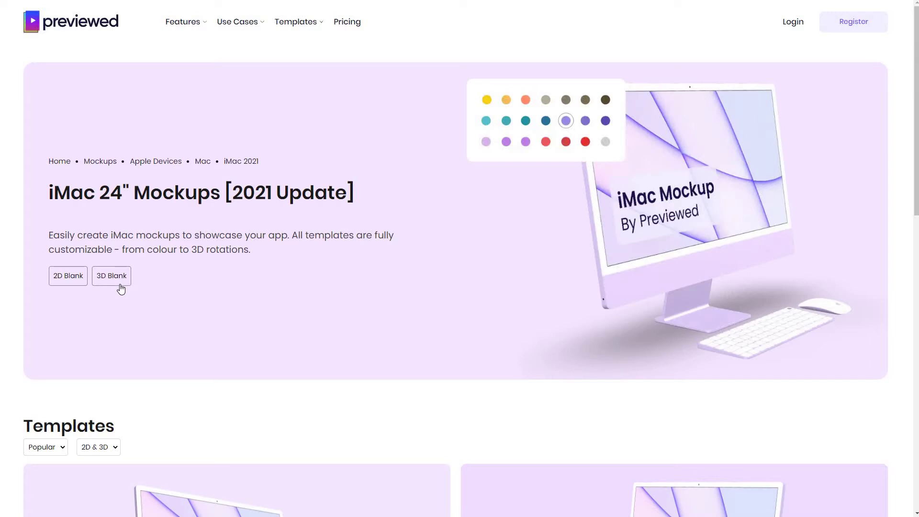
click(122, 280)
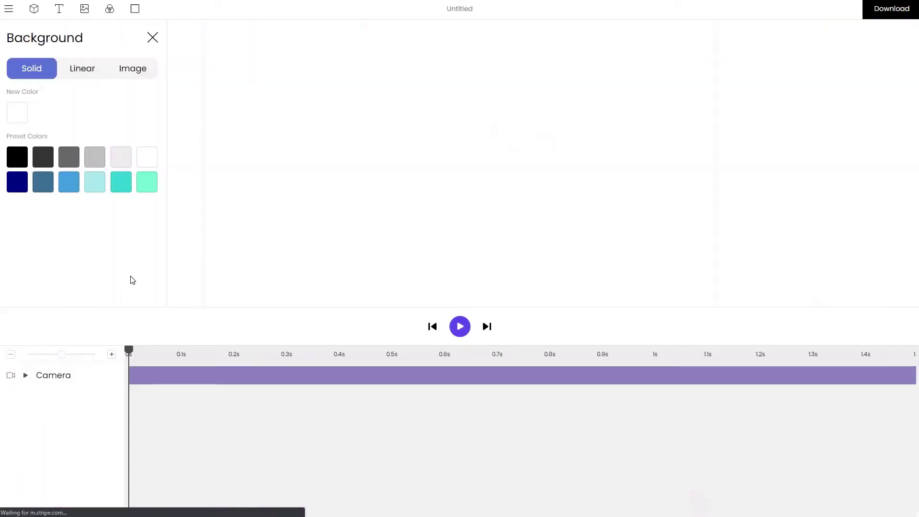
Enlarge the preview area and add an iMac 24 device to the scene.
drag(470, 332, 455, 417)
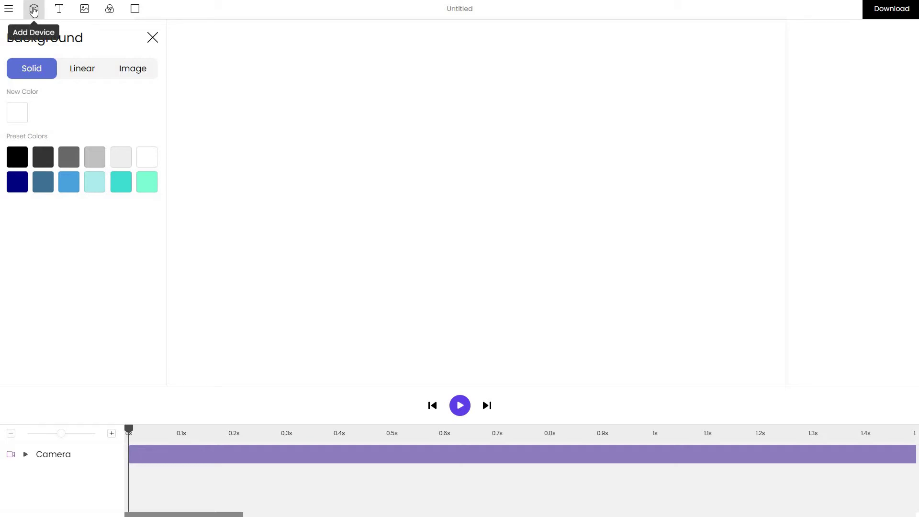
click(33, 10)
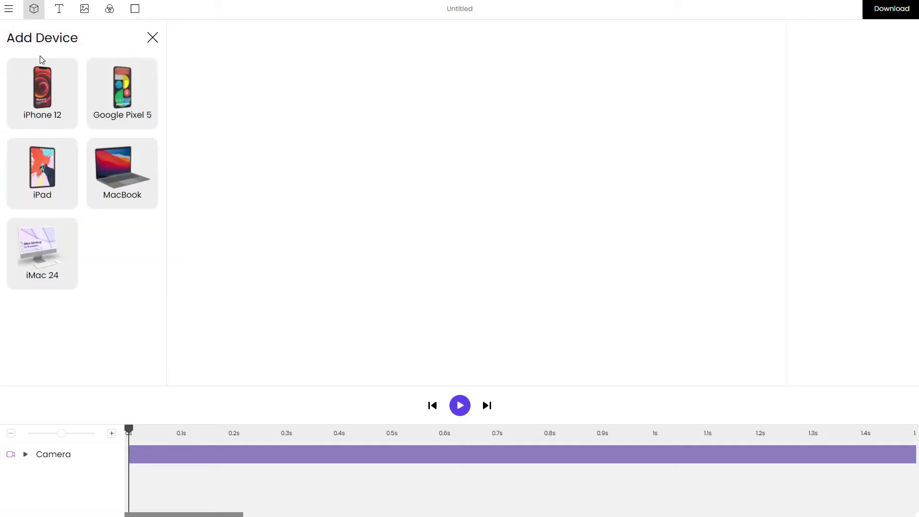
click(46, 256)
Scale the iMac to about 0.74 and position it near the canvas centre at about X 0.27, Y 0.09.
drag(449, 257, 479, 251)
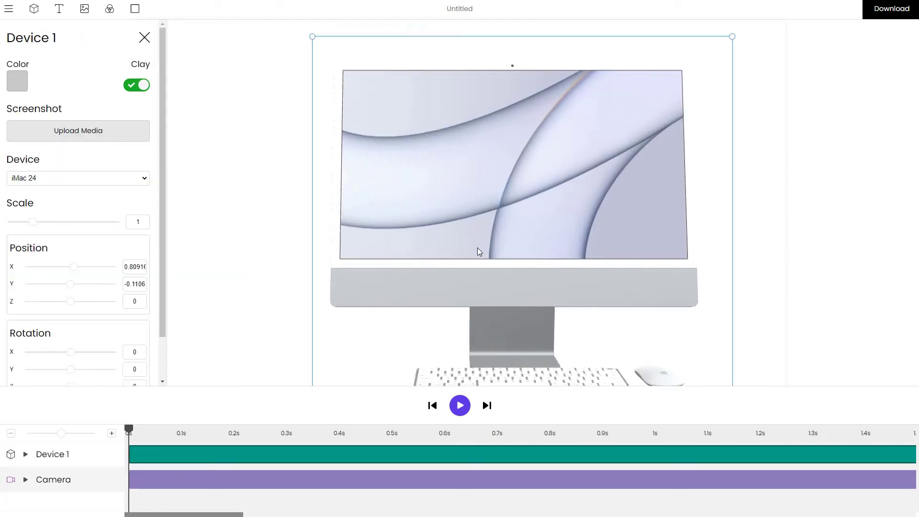
drag(610, 229, 425, 249)
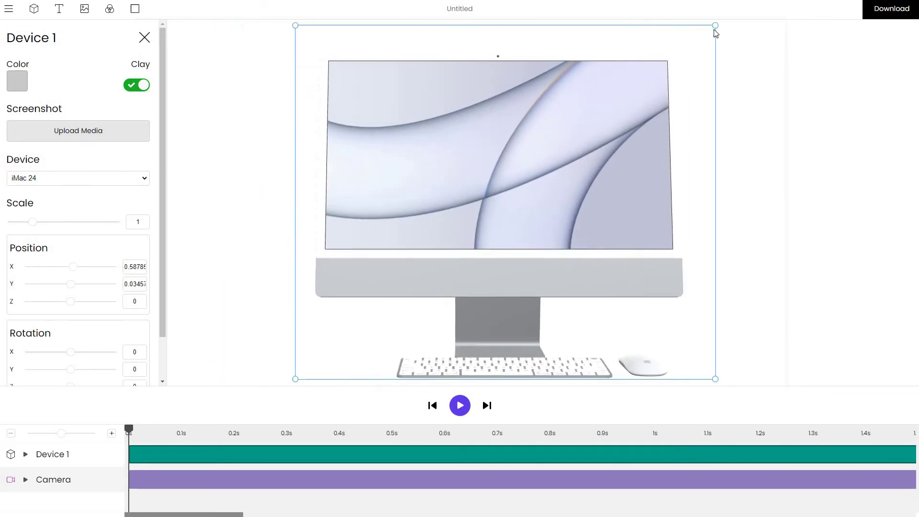
drag(531, 154, 395, 152)
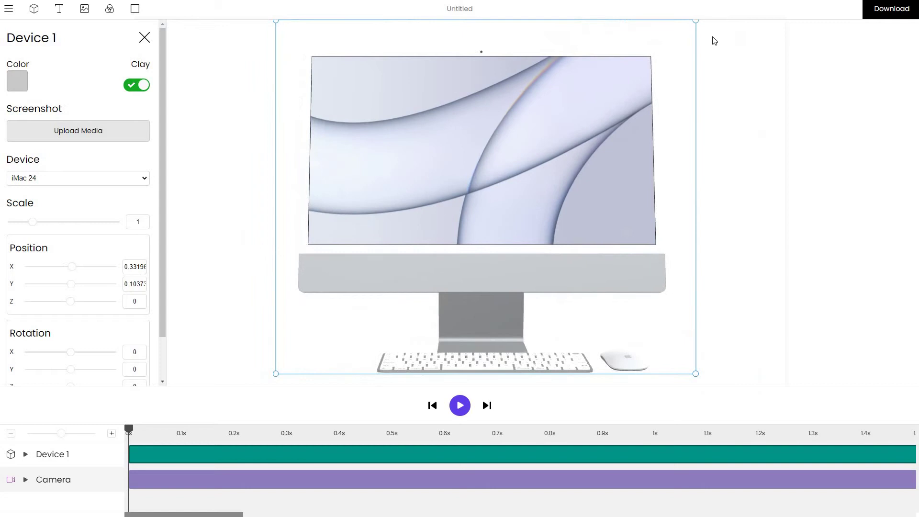
drag(700, 31, 653, 72)
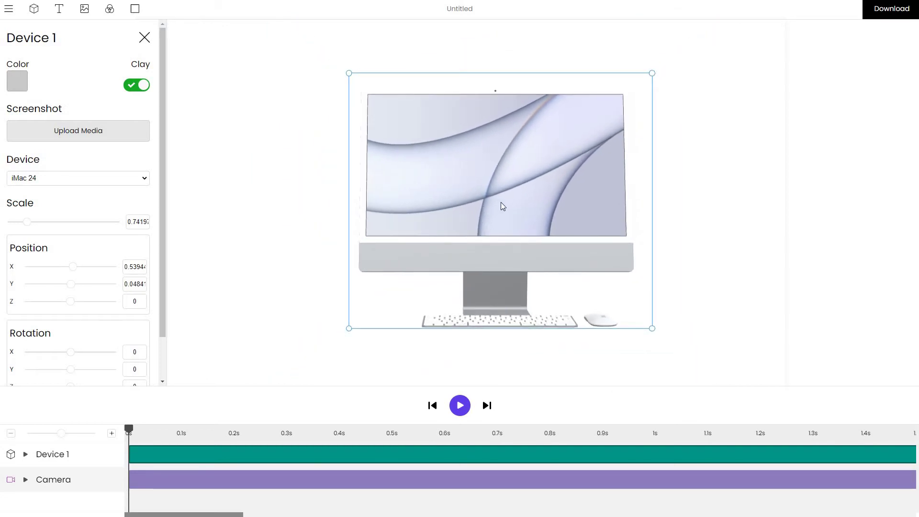
drag(498, 216, 479, 212)
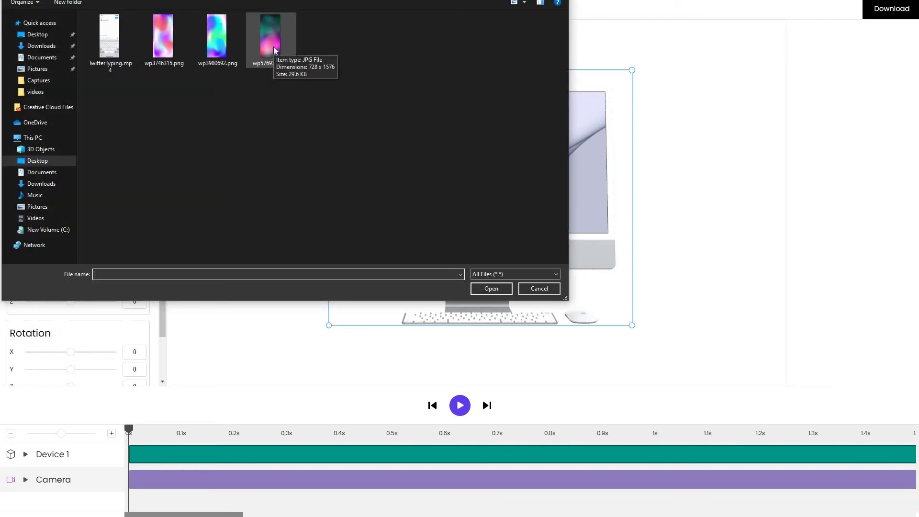
Put the dark green and pink JPG wallpaper on the iMac's screen, and resize the device to a scale of about 0.78.
double_click(271, 38)
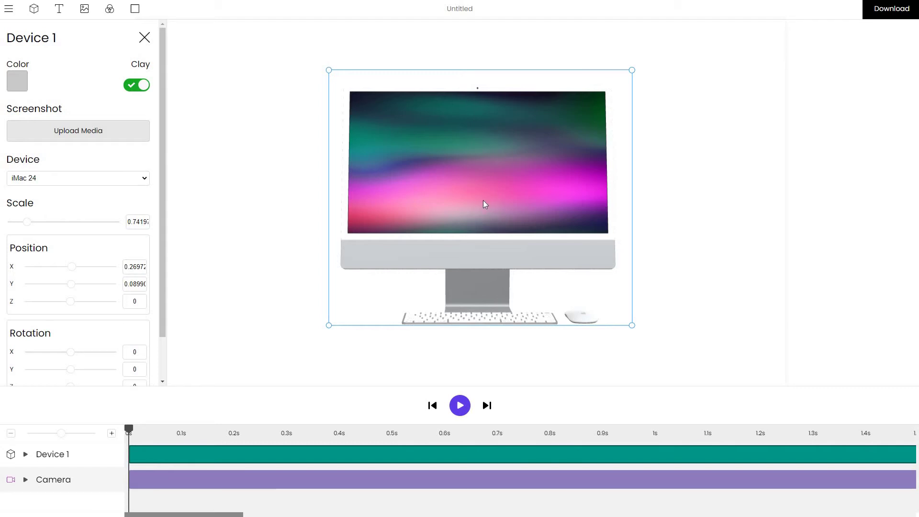
drag(484, 200, 437, 193)
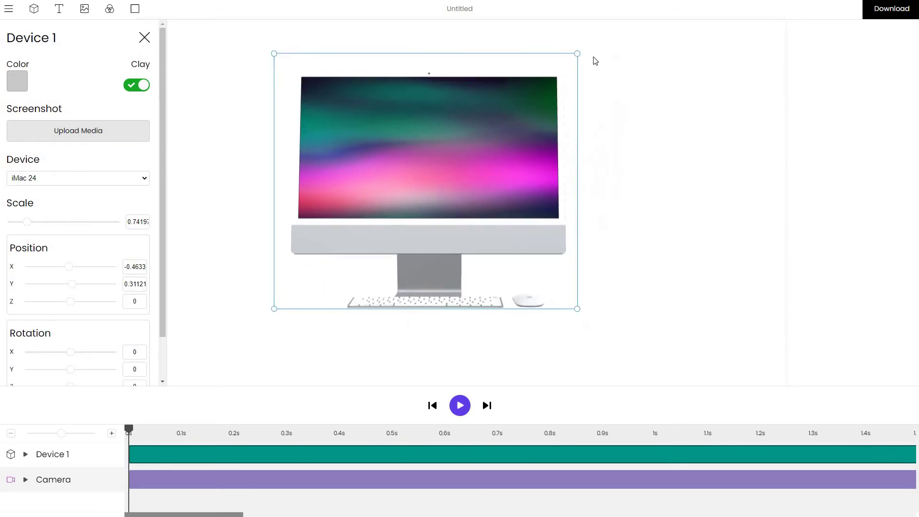
drag(578, 54, 613, 50)
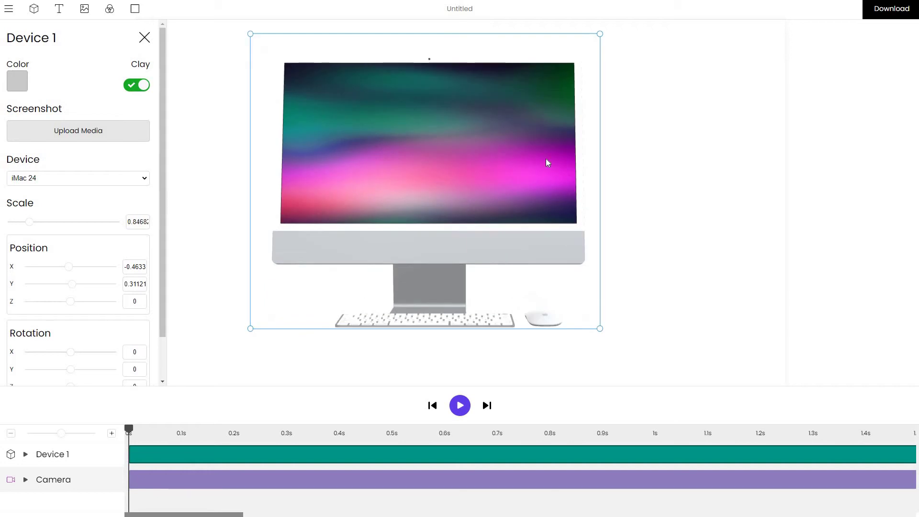
drag(658, 45, 638, 57)
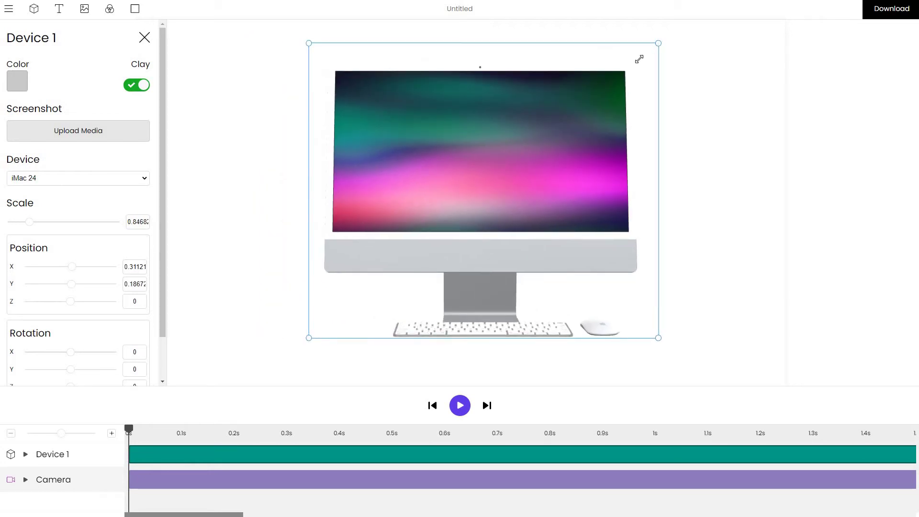
Orbit the camera to about X -5.31, Y 2.21, Z 13.85 and download the mockup as a PNG.
click(299, 480)
drag(367, 308, 603, 302)
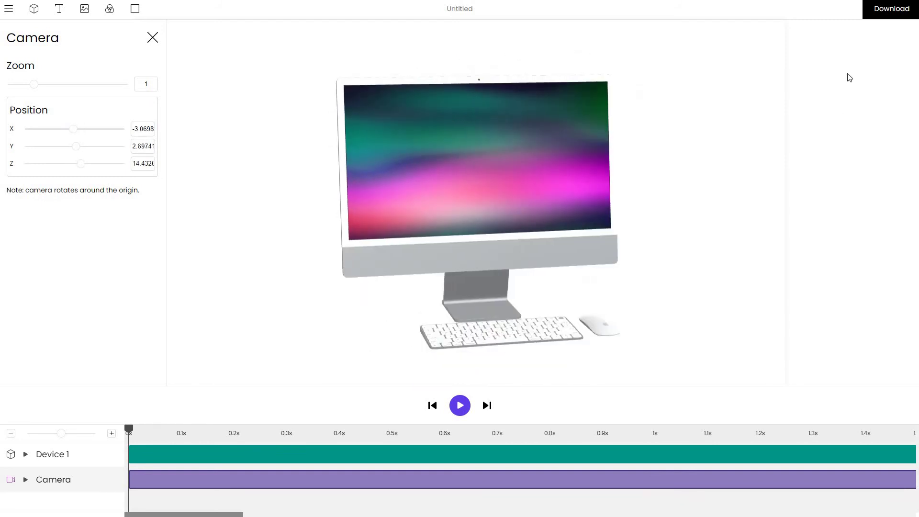
click(886, 10)
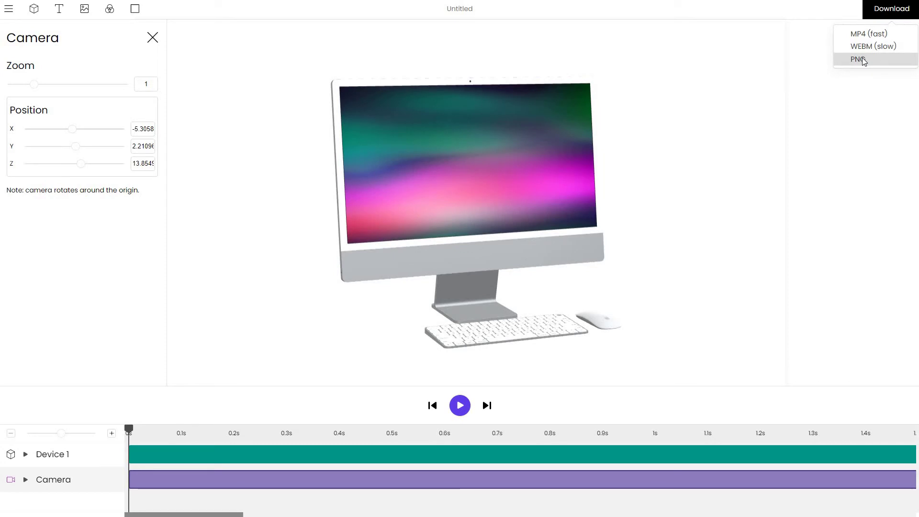
click(859, 59)
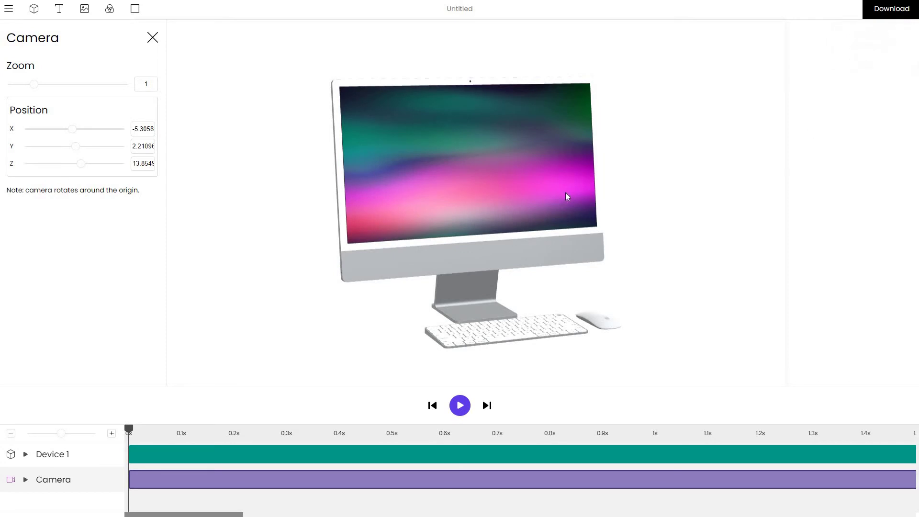
Check the project's width and height dimensions and close them without making changes.
click(8, 9)
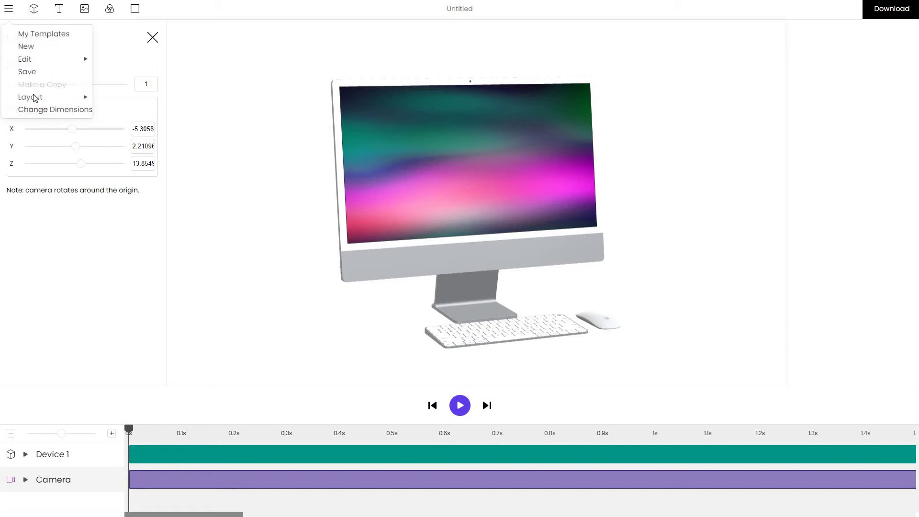
click(54, 109)
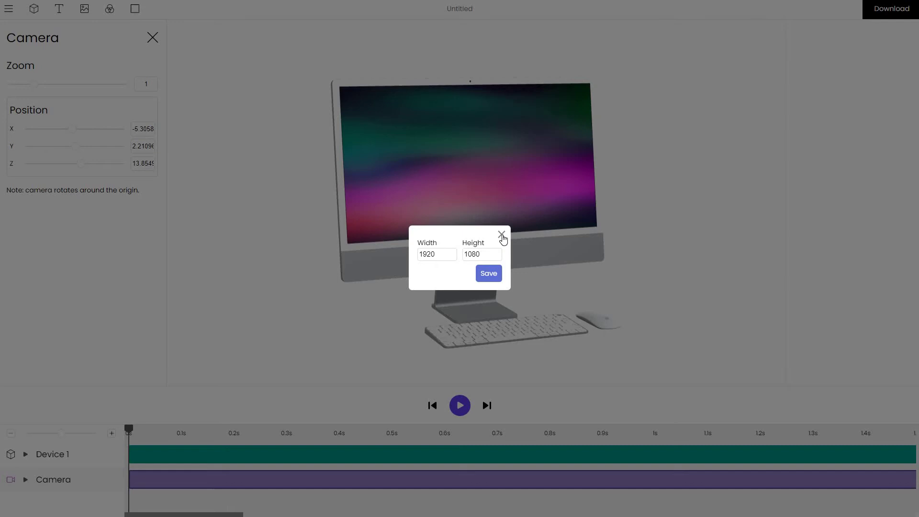
click(502, 235)
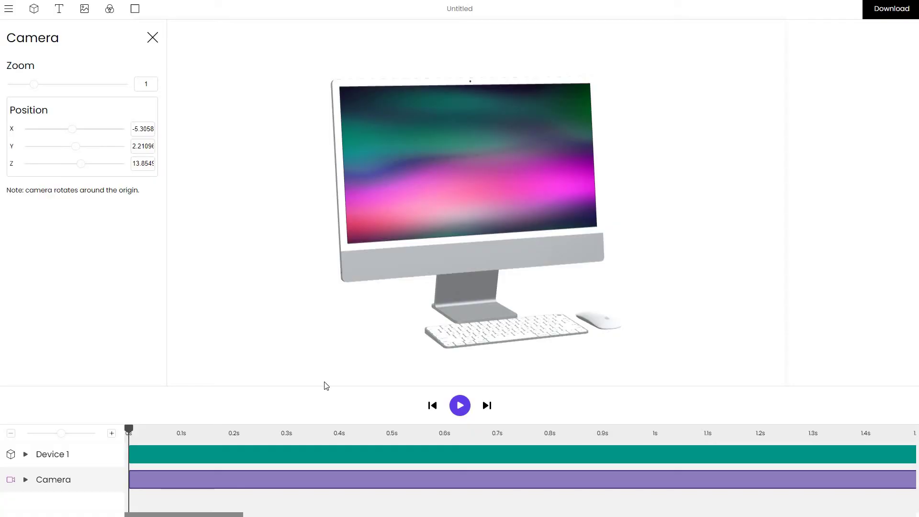
Orbit the camera to about X 2.76, Y 2.42, Z 14.54 and give the timeline more room.
drag(453, 314, 423, 318)
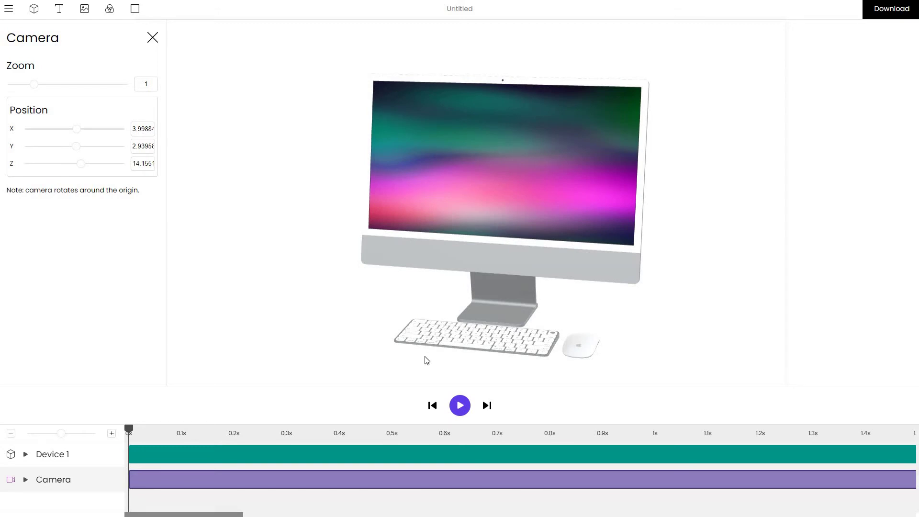
drag(432, 375, 435, 362)
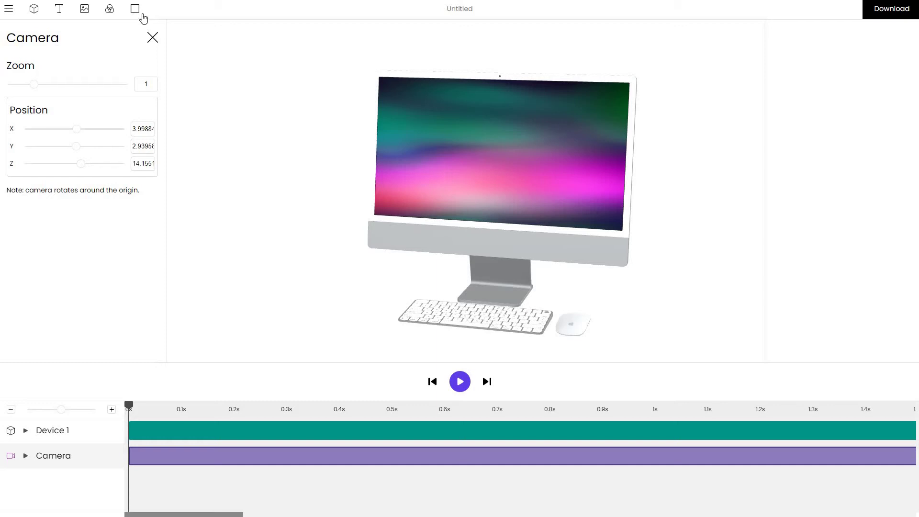
drag(392, 279, 393, 304)
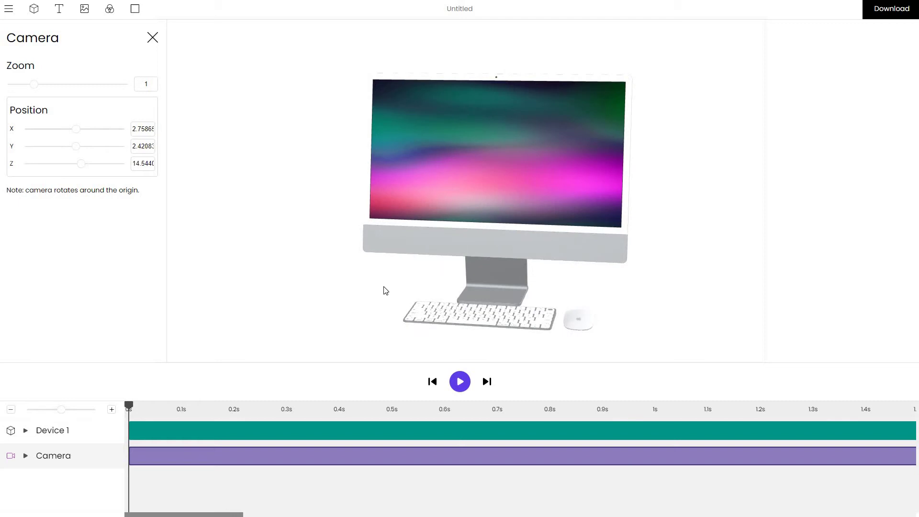
Enable the plane so that the iMac casts a shadow.
click(134, 10)
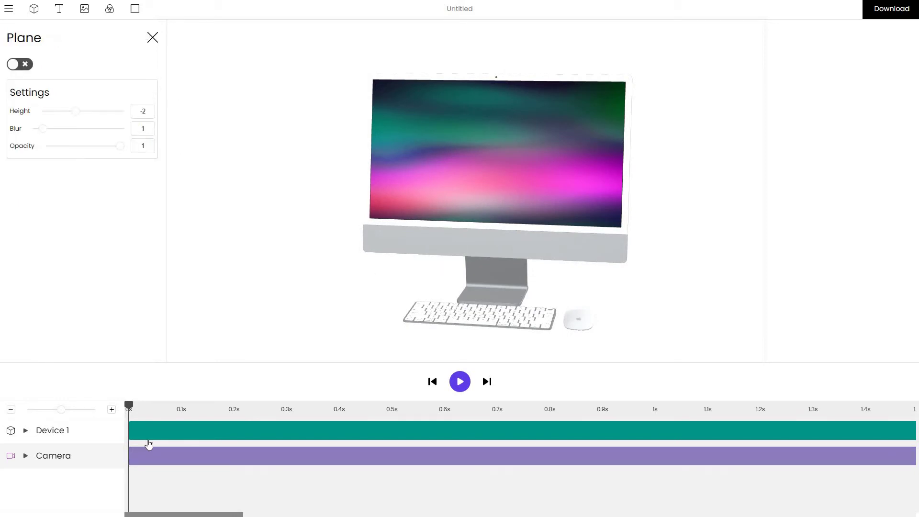
click(24, 66)
click(30, 66)
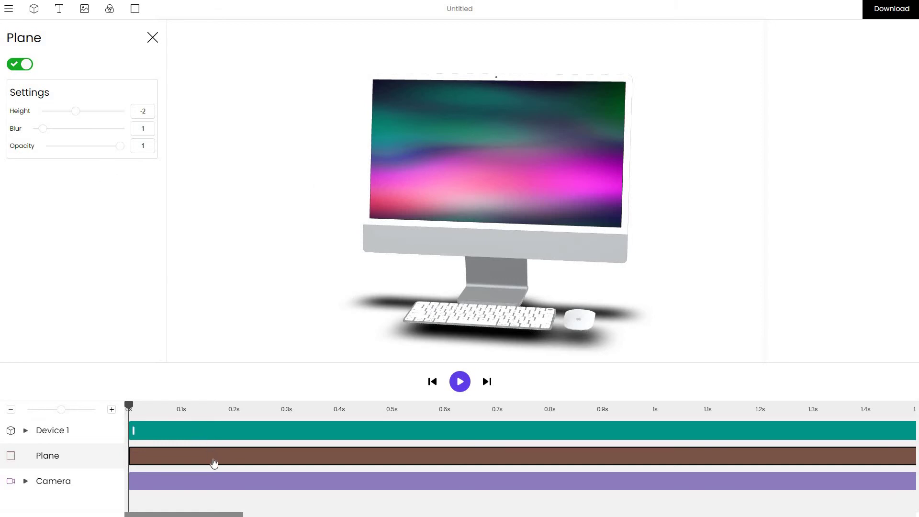
Align the iMac device to the plane.
click(180, 439)
scroll(72, 323, down, 3)
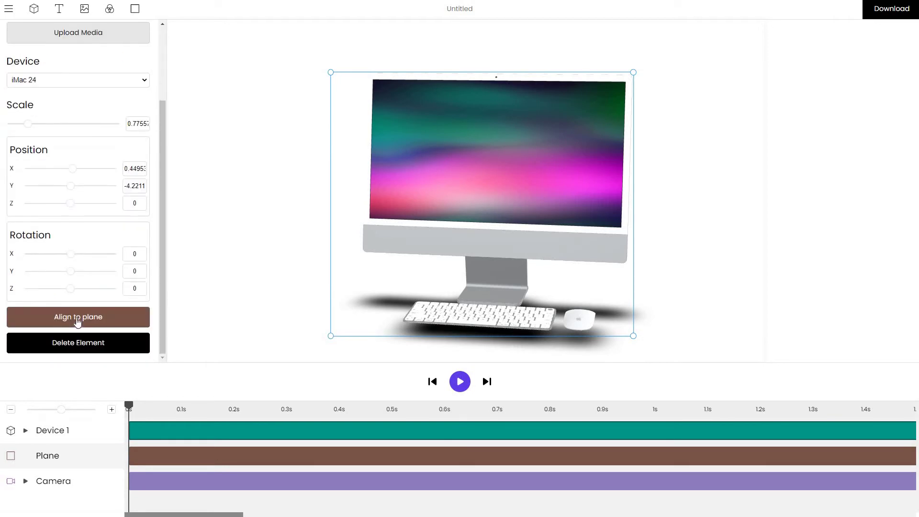
click(78, 321)
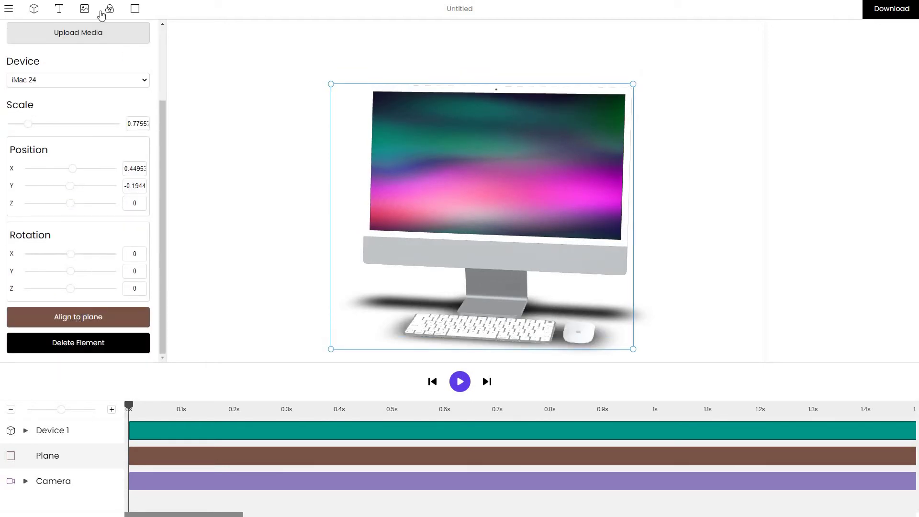
Raise the plane's height to about -1.11 and realign the iMac to it.
click(135, 9)
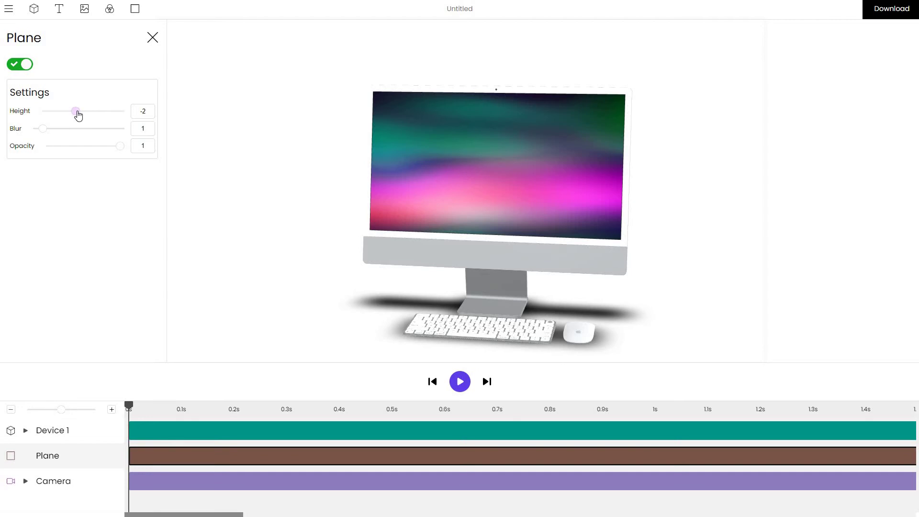
drag(86, 115, 80, 115)
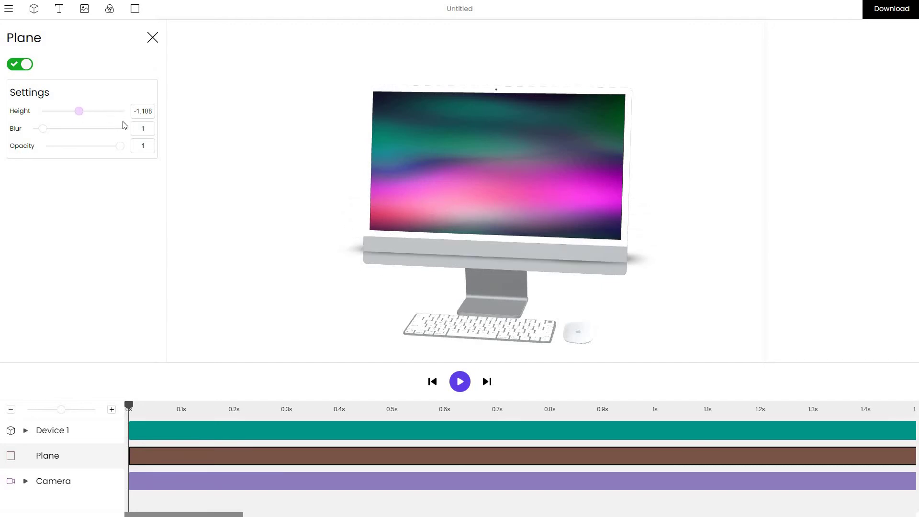
click(174, 435)
scroll(86, 324, down, 3)
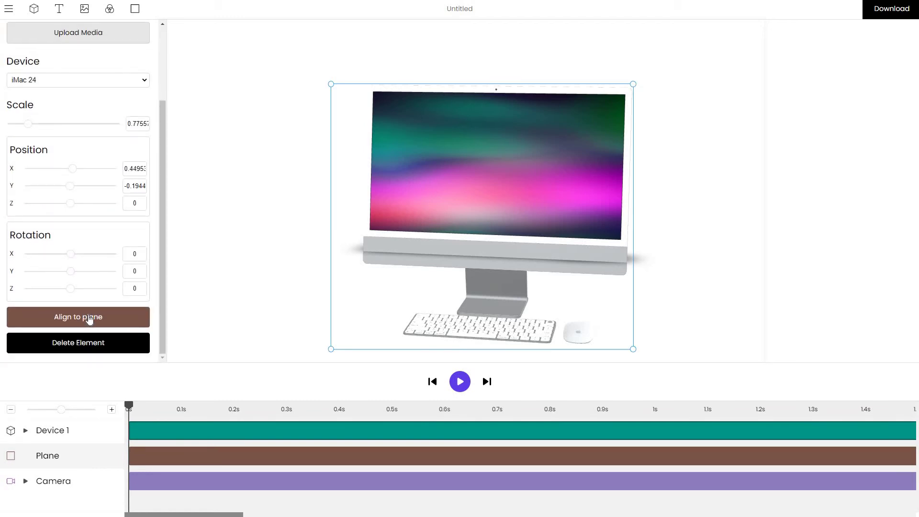
click(90, 320)
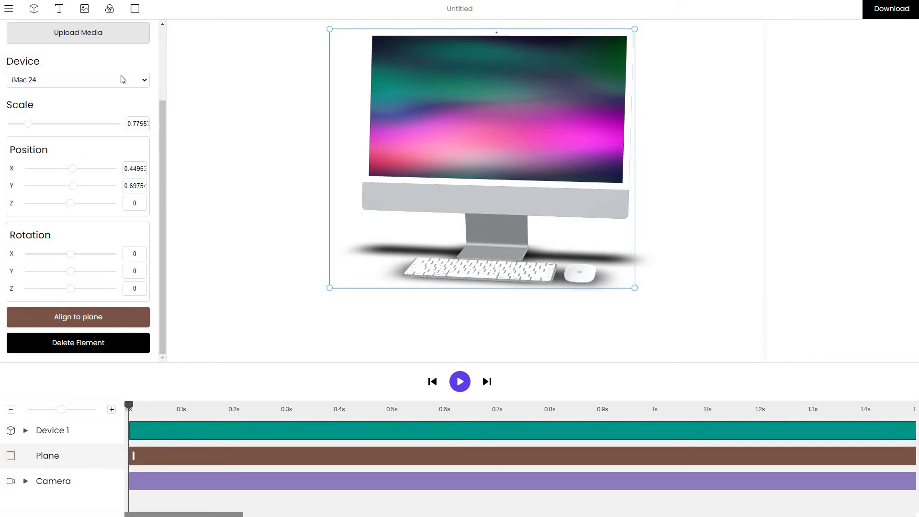
Set the shadow plane's blur to 1.48 and its opacity to 0.52.
click(112, 14)
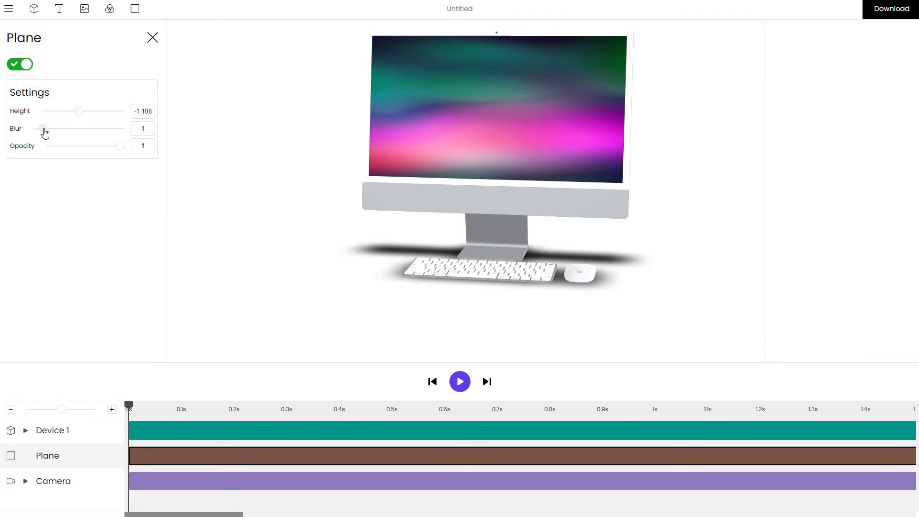
mouse_move(43, 129)
mouse_down()
mouse_move(52, 133)
mouse_move(45, 130)
mouse_up()
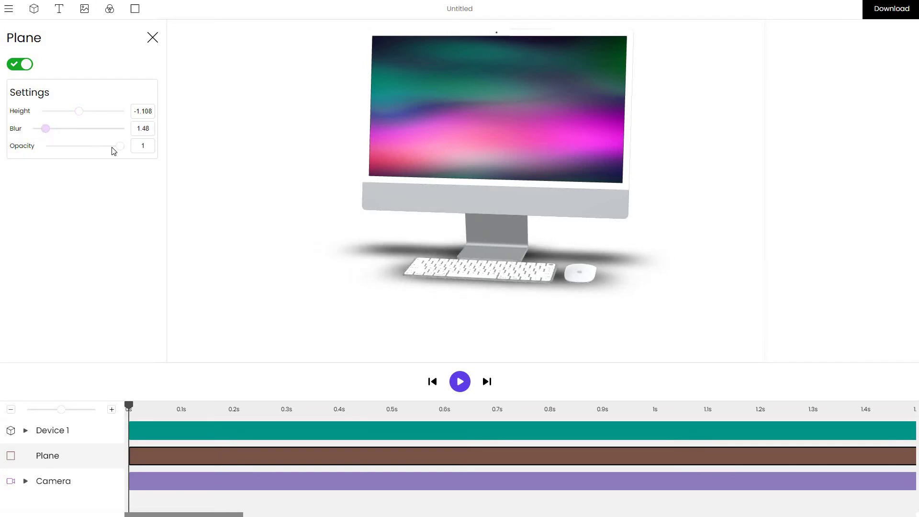
drag(119, 151, 88, 153)
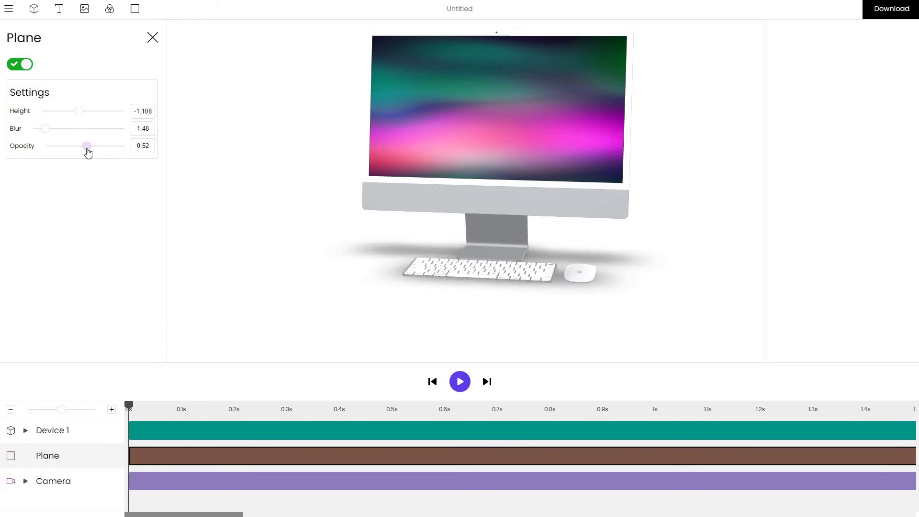
click(245, 237)
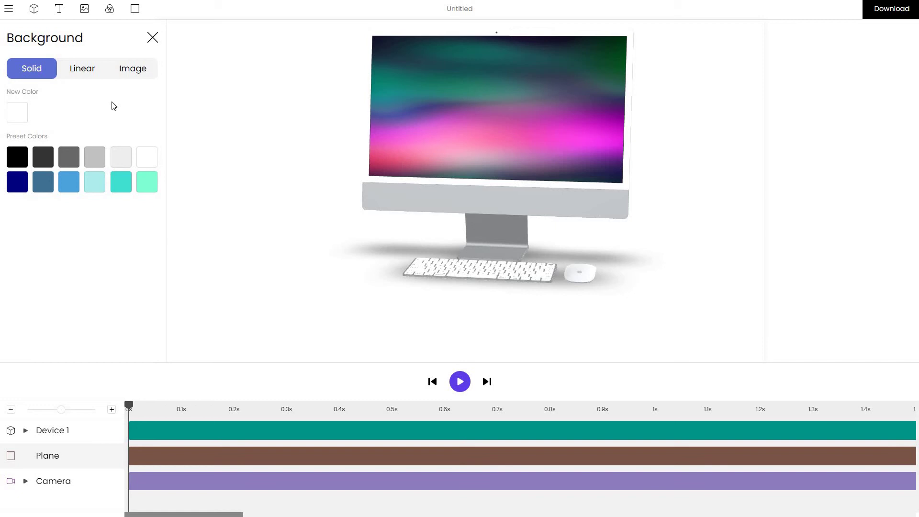
Change the iMac device's color to pale pink FFDADA.
click(167, 434)
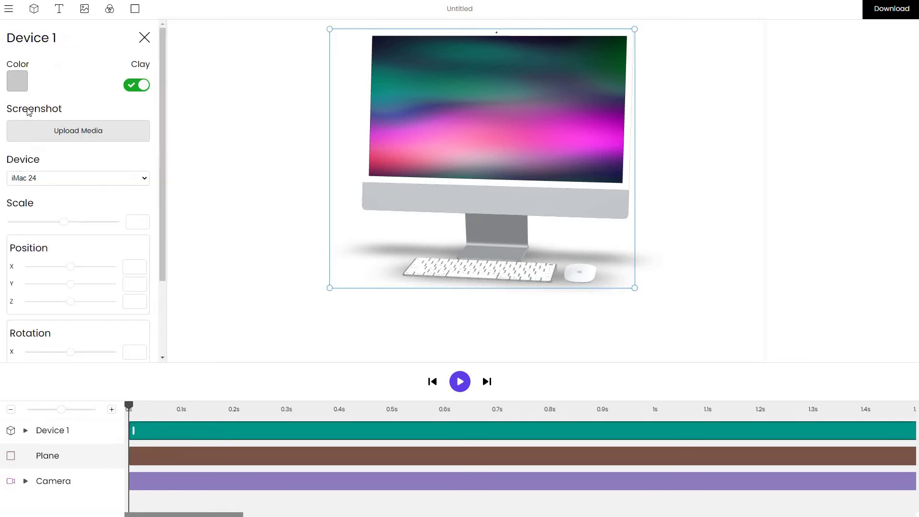
click(17, 81)
drag(34, 97, 27, 98)
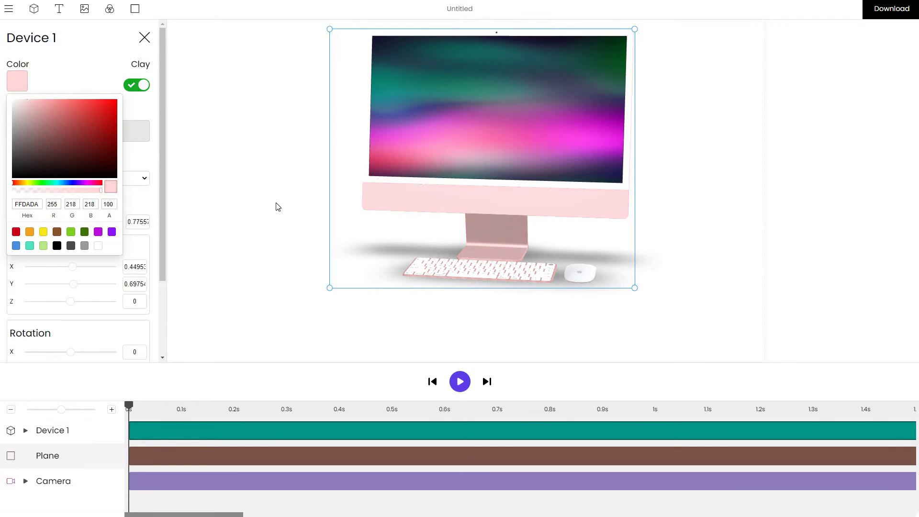
click(298, 211)
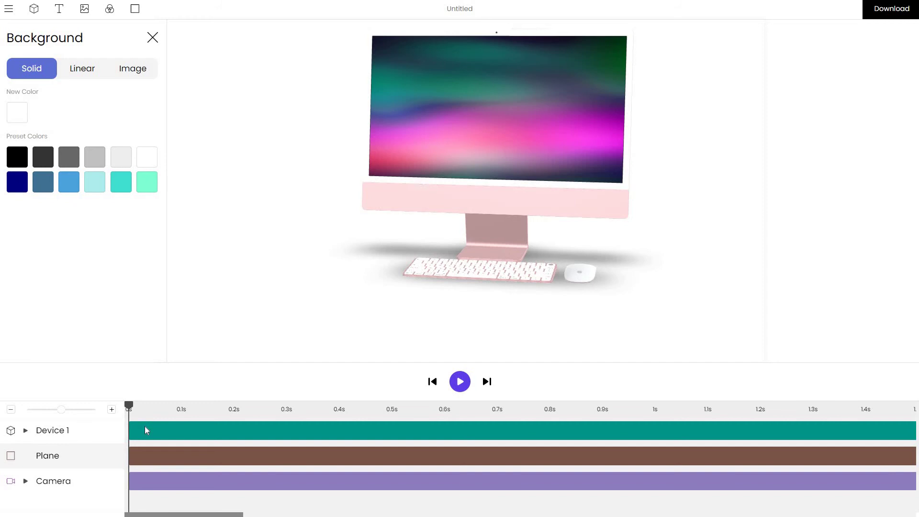
Keyframe the iMac's rotation at 0 s, set Y rotation to 360 at 1 s, and play the animation from the start.
click(160, 433)
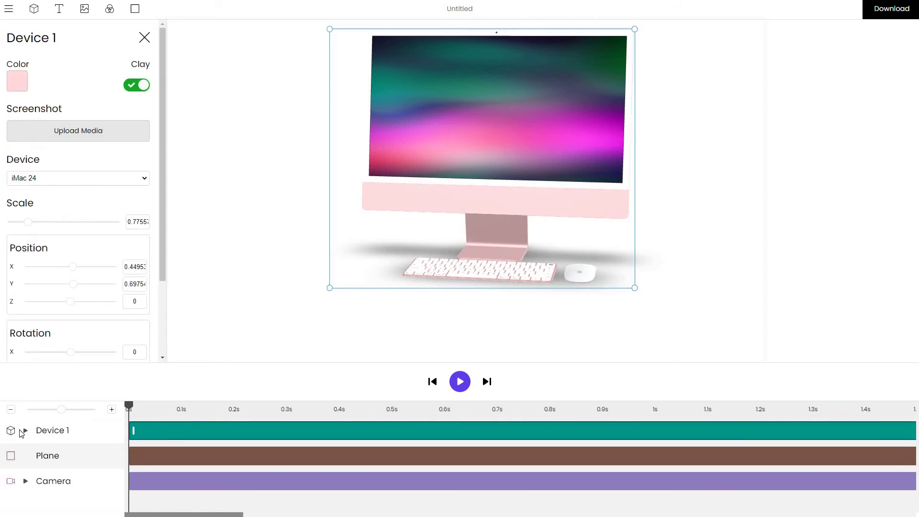
click(44, 436)
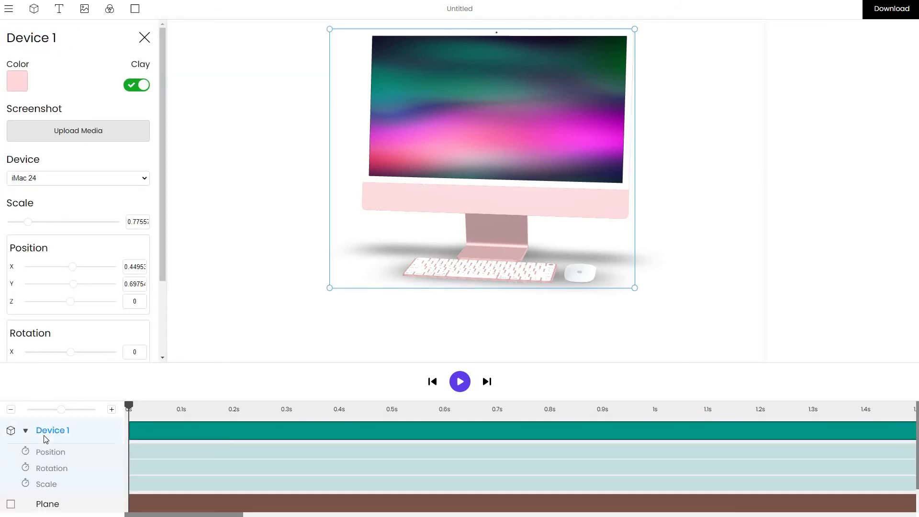
click(26, 468)
drag(190, 408, 657, 420)
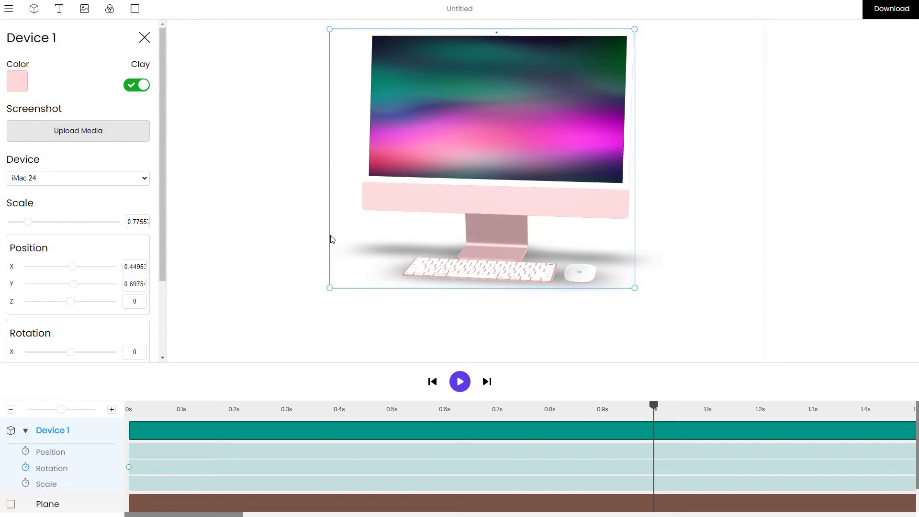
scroll(91, 307, down, 2)
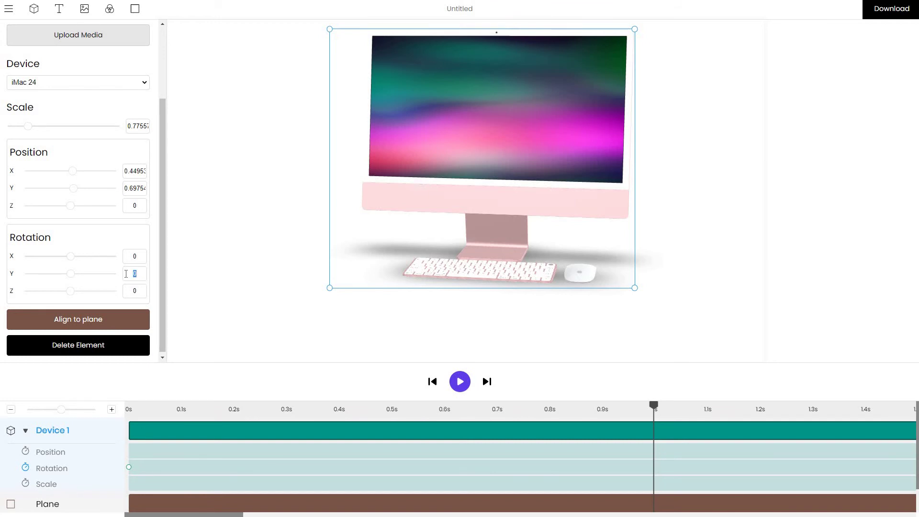
text(360)
click(131, 401)
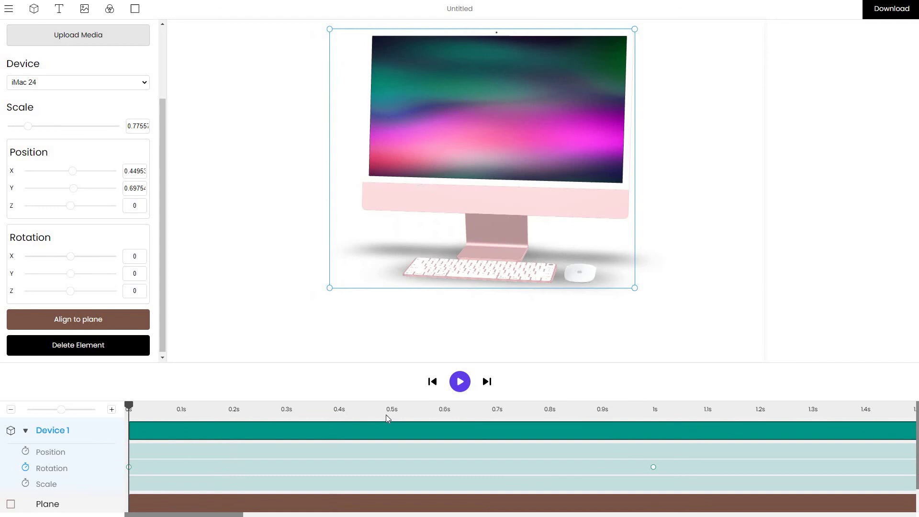
click(460, 381)
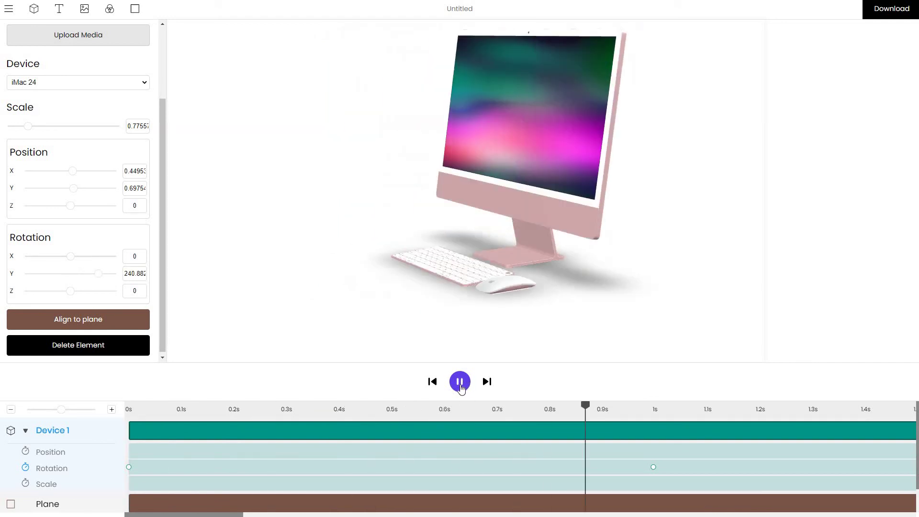
Try Elastic In & Out easing on the rotation keyframe at 1 s and play the animation.
click(654, 468)
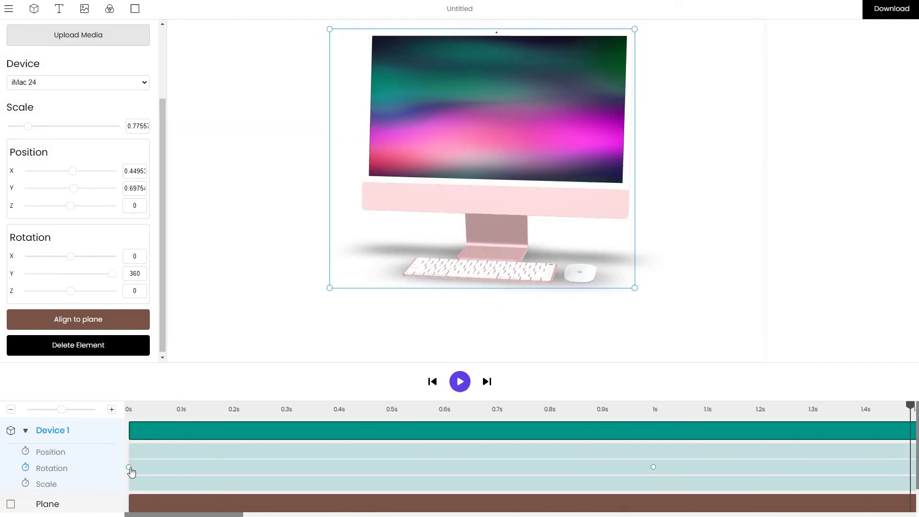
click(91, 468)
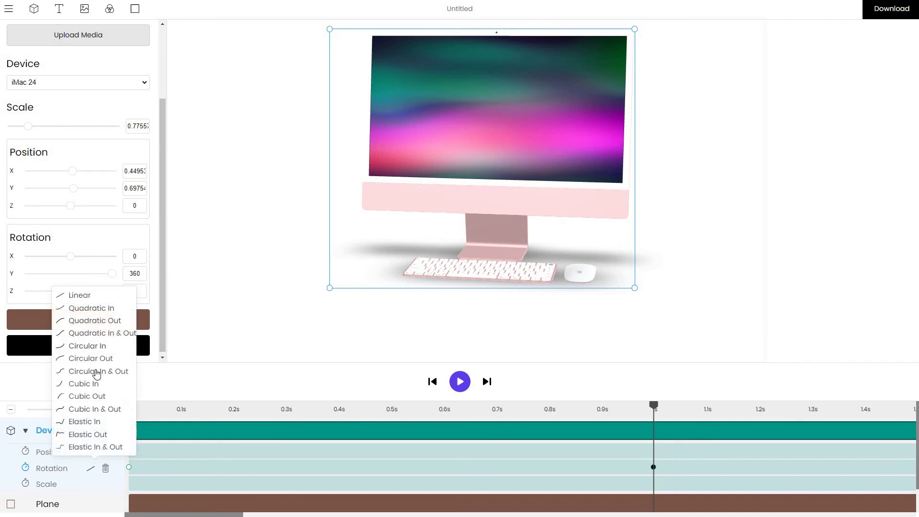
click(87, 448)
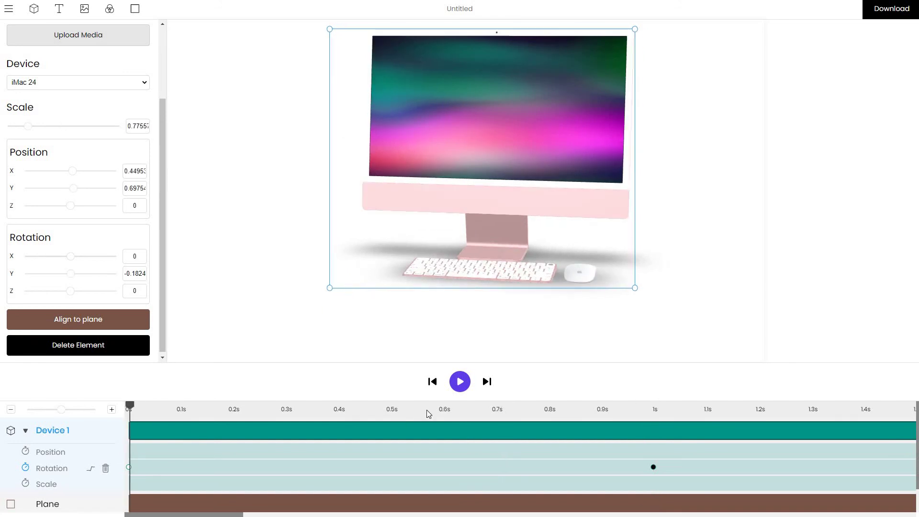
click(461, 384)
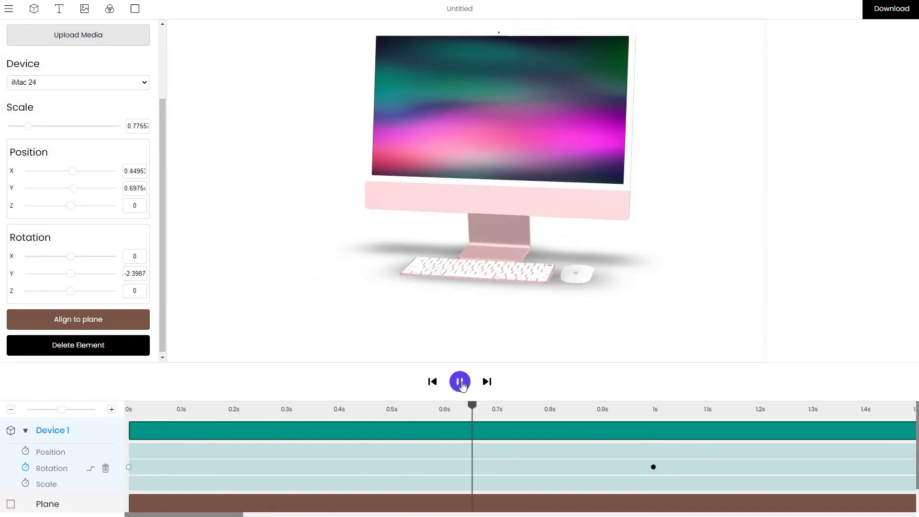
Set the easing of the rotation keyframe at 1 s to Quadratic In & Out and play the animation from the start.
click(90, 468)
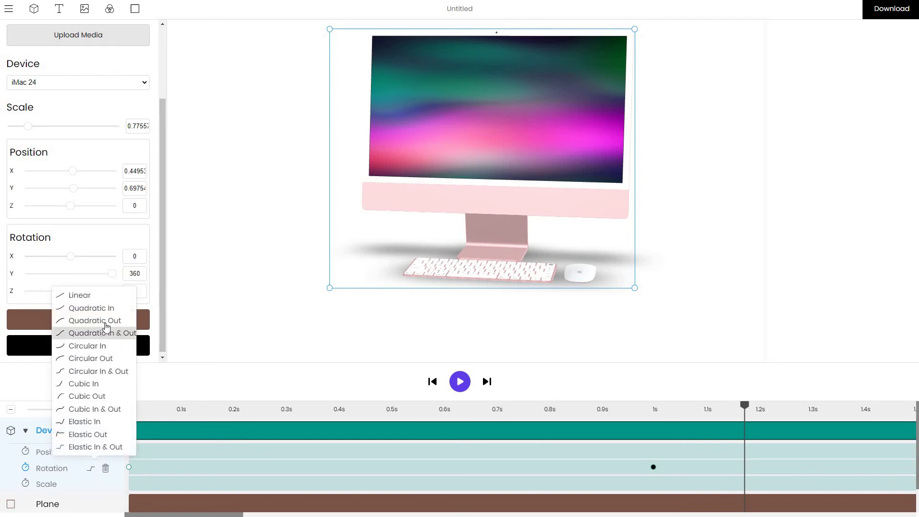
click(113, 337)
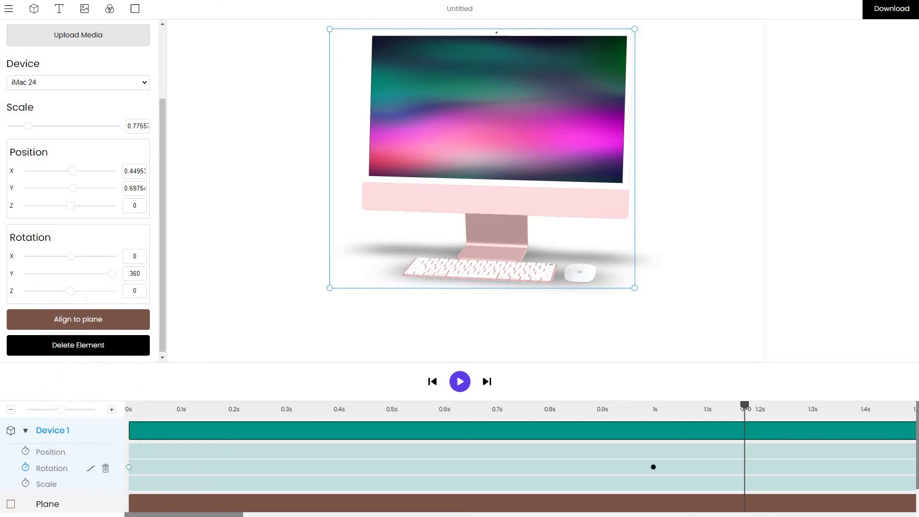
click(433, 382)
click(460, 382)
Review the download formats with the playhead at about 0.4 s, and return the playhead to 0 s.
click(883, 16)
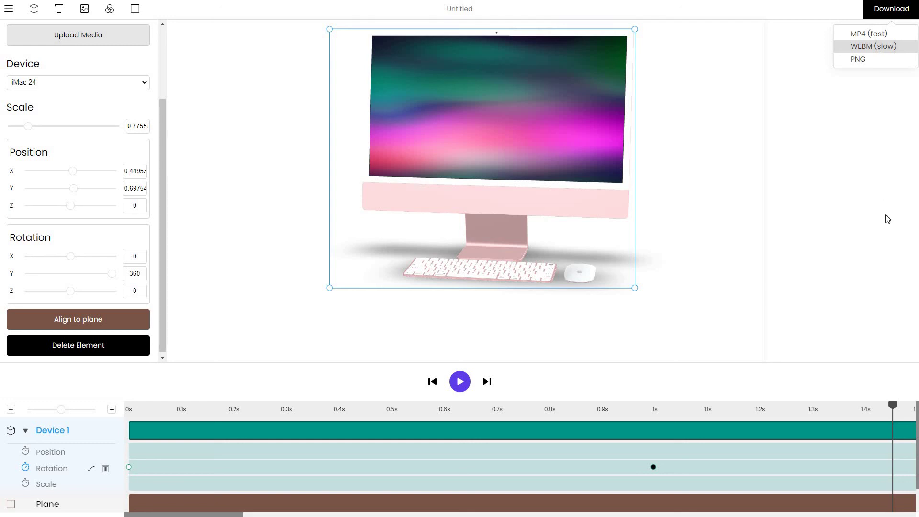
drag(772, 409, 268, 409)
mouse_move(357, 418)
mouse_down()
mouse_move(376, 420)
mouse_move(344, 420)
mouse_up()
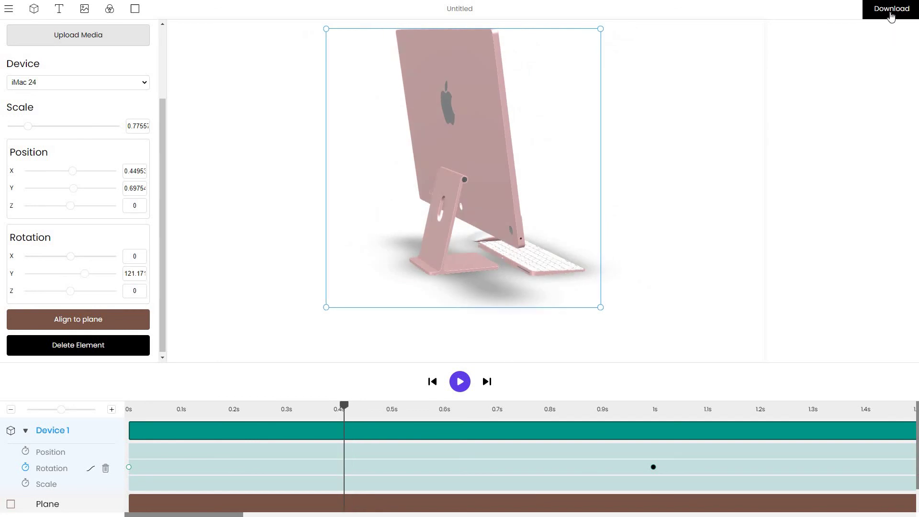
mouse_move(890, 9)
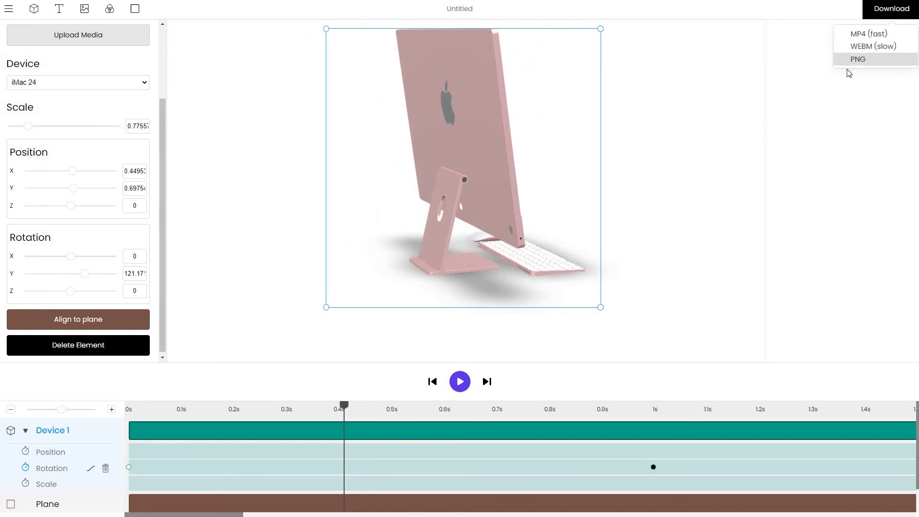
click(647, 357)
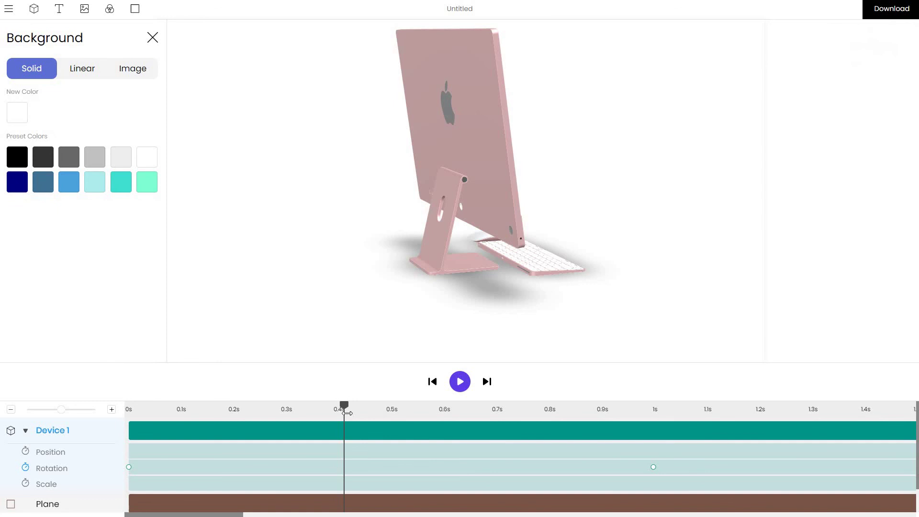
drag(323, 410, 144, 407)
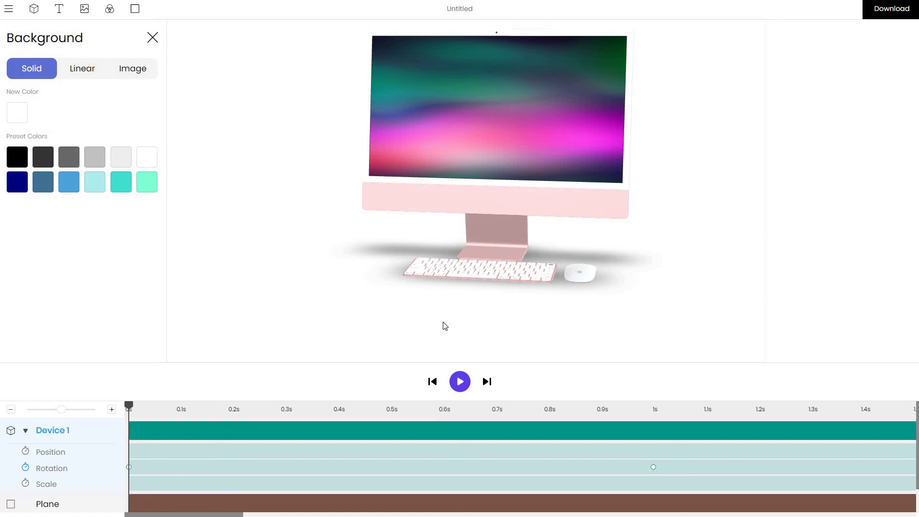
mouse_move(129, 410)
mouse_down()
mouse_move(153, 410)
mouse_move(128, 411)
mouse_up()
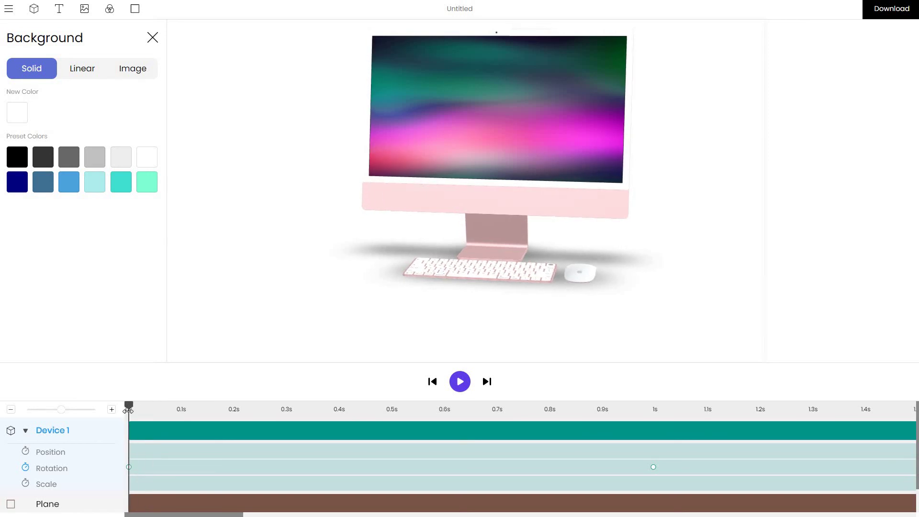